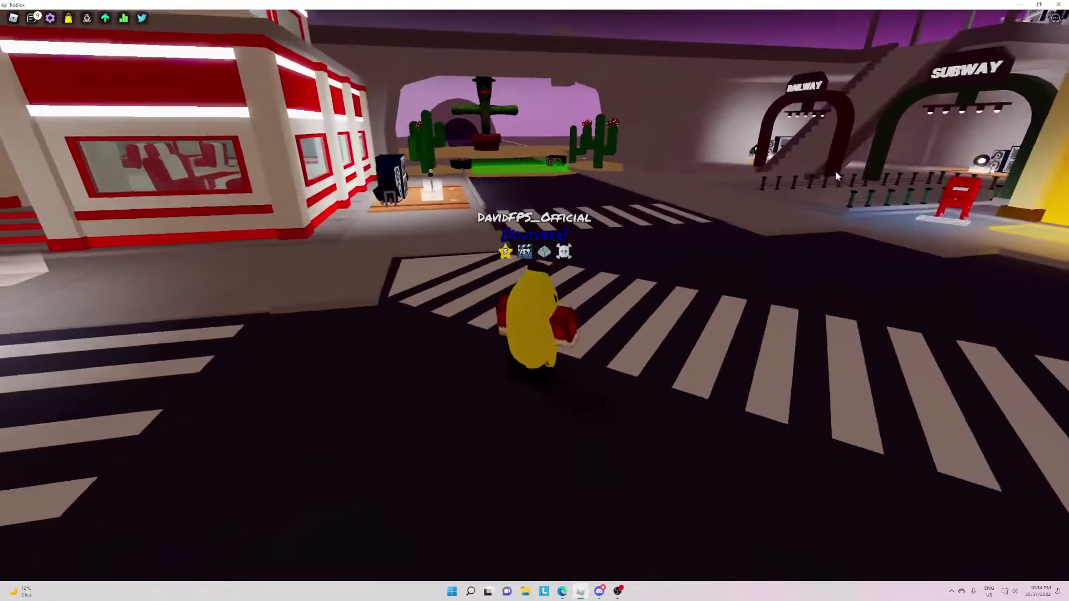
Step: Walk the avatar forward onto the stage microphone so the Song Selector appears
{"action": "key", "text": "w"}
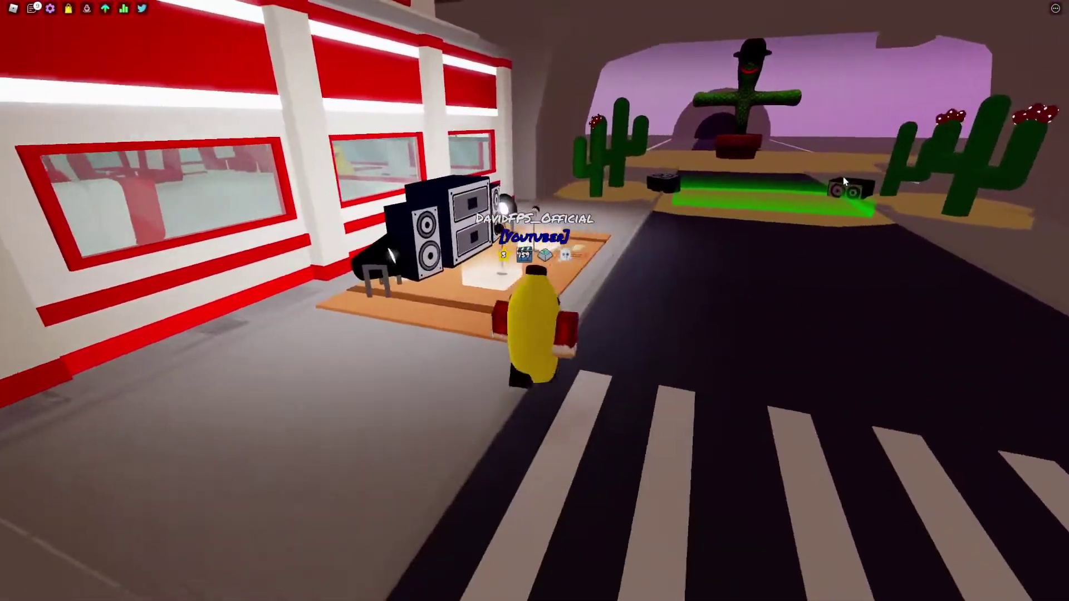
{"action": "key", "text": "e"}
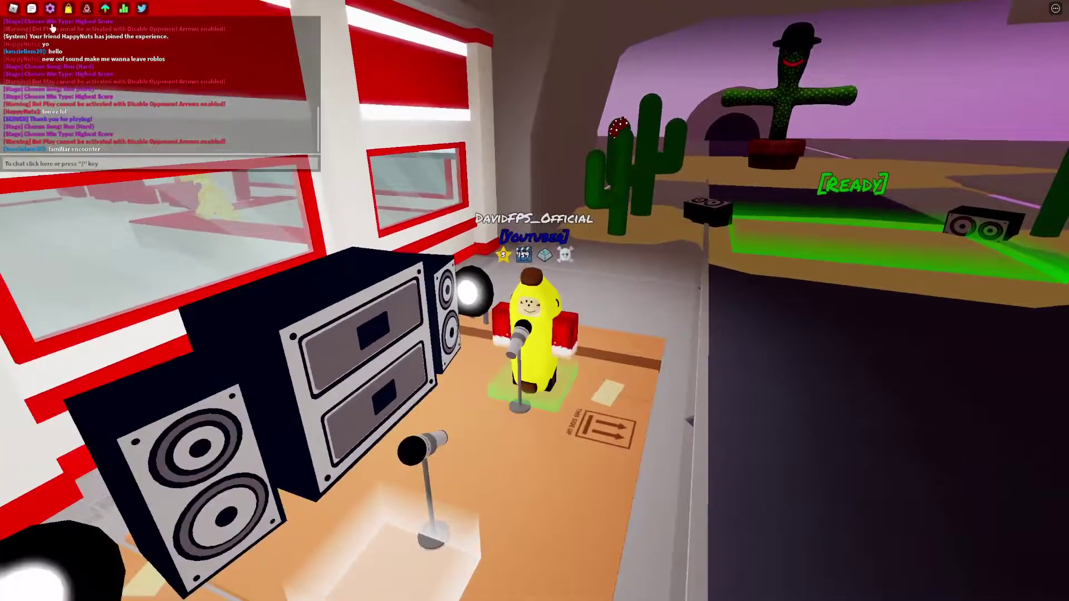
Step: Hide the chat log and pick the Run song in the Song Selector
{"action": "left_click", "coordinate": [33, 9]}
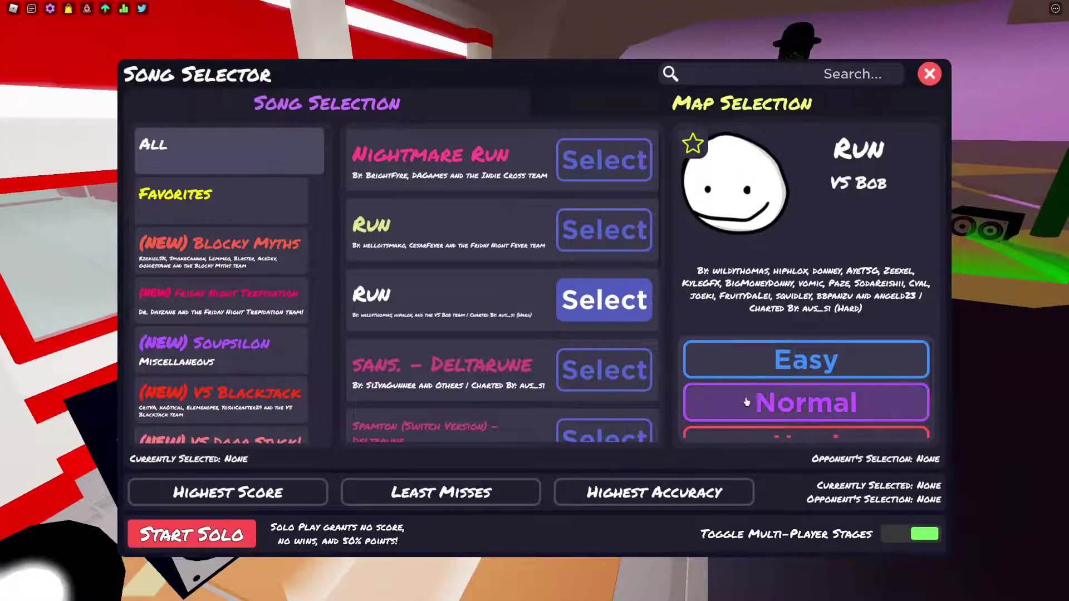
{"action": "left_click", "coordinate": [812, 400]}
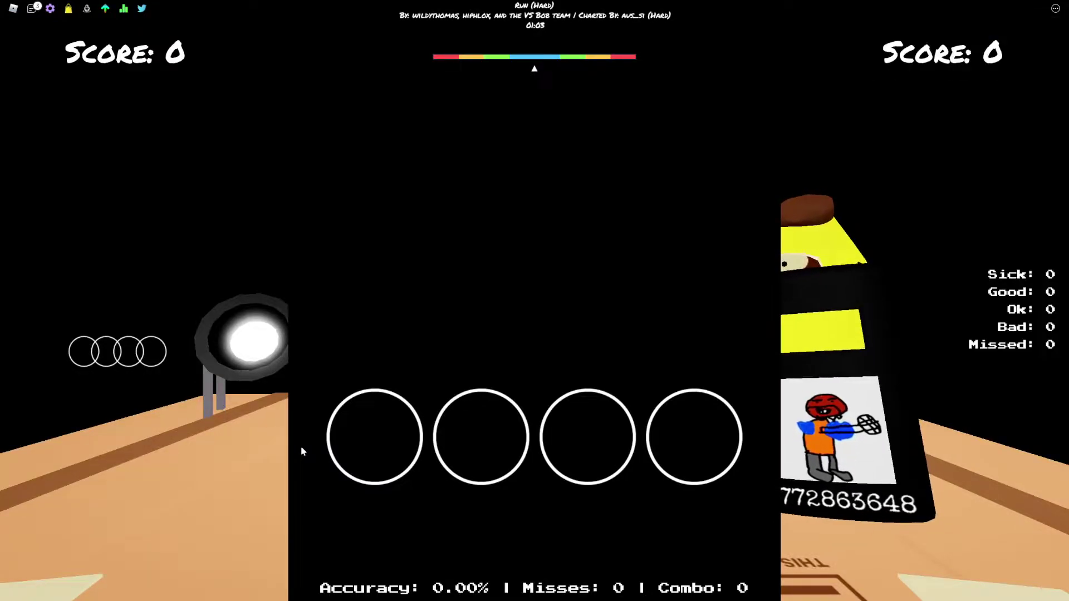
Step: Hit the first stream of notes on lanes D, F, J, K without a miss
{"action": "key", "text": "d"}
{"action": "key", "text": "f"}
{"action": "key", "text": "j"}
{"action": "key", "text": "d"}
{"action": "key", "text": "k"}
{"action": "key", "text": "f"}
{"action": "key", "text": "j"}
{"action": "key", "text": "d"}
{"action": "key", "text": "f"}
{"action": "key", "text": "k"}
{"action": "key", "text": "j"}
{"action": "key", "text": "d"}
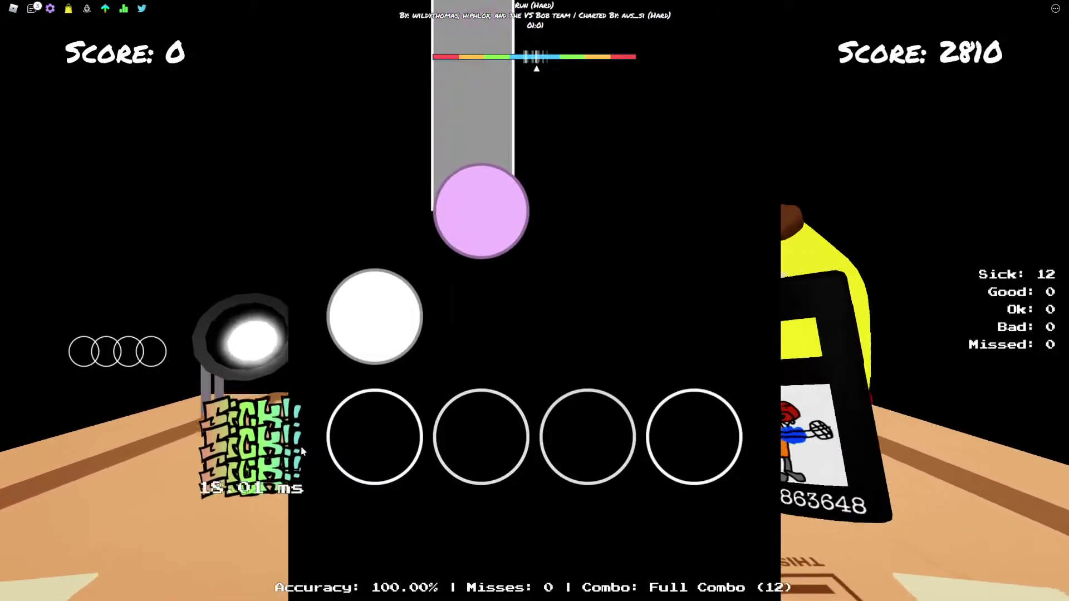
{"action": "key", "text": "f"}
{"action": "key", "text": "d"}
{"action": "key", "text": "j"}
{"action": "key", "text": "k"}
{"action": "key", "text": "d"}
{"action": "key", "text": "d"}
{"action": "key", "text": "j"}
{"action": "key", "text": "d"}
{"action": "key", "text": "f"}
{"action": "key", "text": "f"}
{"action": "key", "text": "k"}
{"action": "key", "text": "d"}
{"action": "key", "text": "j"}
{"action": "key", "text": "f"}
{"action": "key", "text": "d"}
{"action": "key", "text": "j"}
{"action": "key", "text": "f"}
{"action": "key", "text": "d"}
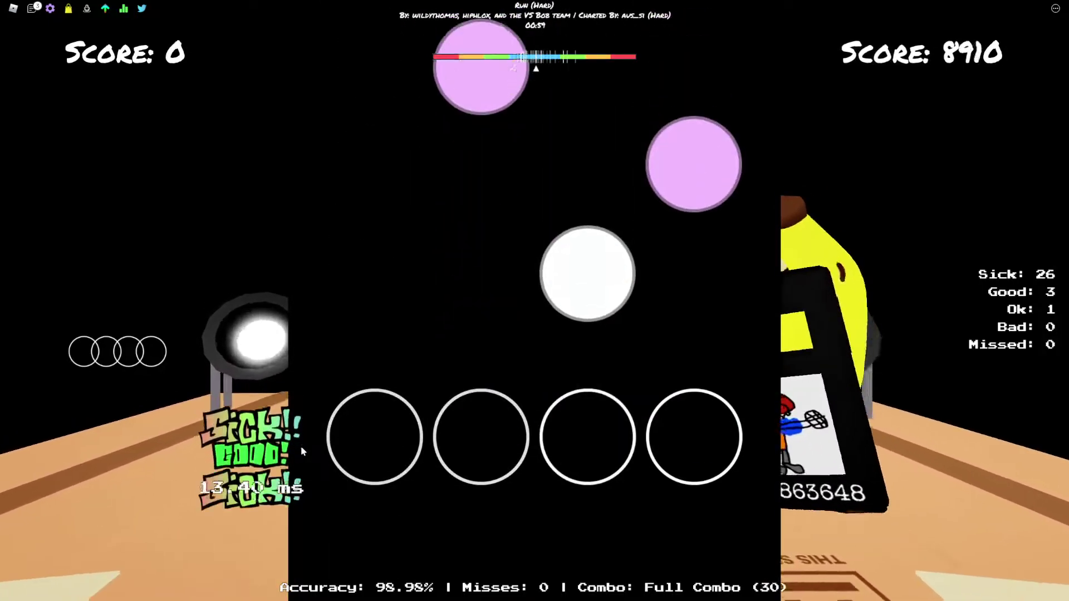
{"action": "key", "text": "j"}
{"action": "key", "text": "j"}
{"action": "key", "text": "f"}
{"action": "key", "text": "d"}
{"action": "key", "text": "k"}
{"action": "key", "text": "j"}
{"action": "key", "text": "f"}
{"action": "key", "text": "f"}
{"action": "key", "text": "j"}
{"action": "key", "text": "f"}
{"action": "key", "text": "j"}
{"action": "key", "text": "f"}
{"action": "key", "text": "j"}
{"action": "key", "text": "f"}
{"action": "key", "text": "j"}
{"action": "key", "text": "d"}
{"action": "key", "text": "j"}
{"action": "key", "text": "d"}
{"action": "key", "text": "f"}
{"action": "key", "text": "d"}
{"action": "key", "text": "d"}
{"action": "key", "text": "j"}
{"action": "key", "text": "d"}
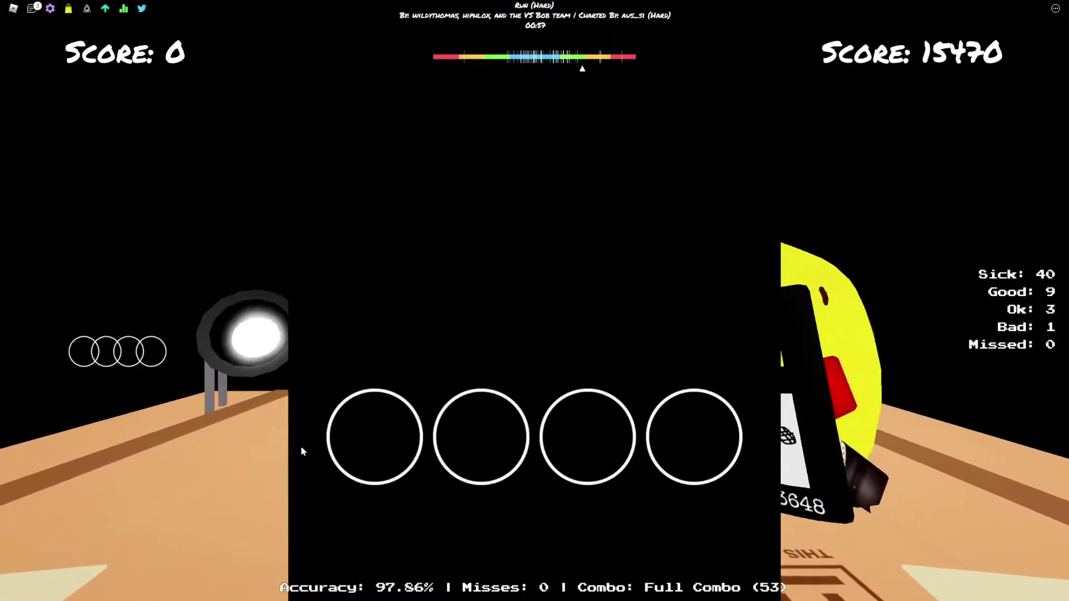
{"action": "key", "text": "Tab"}
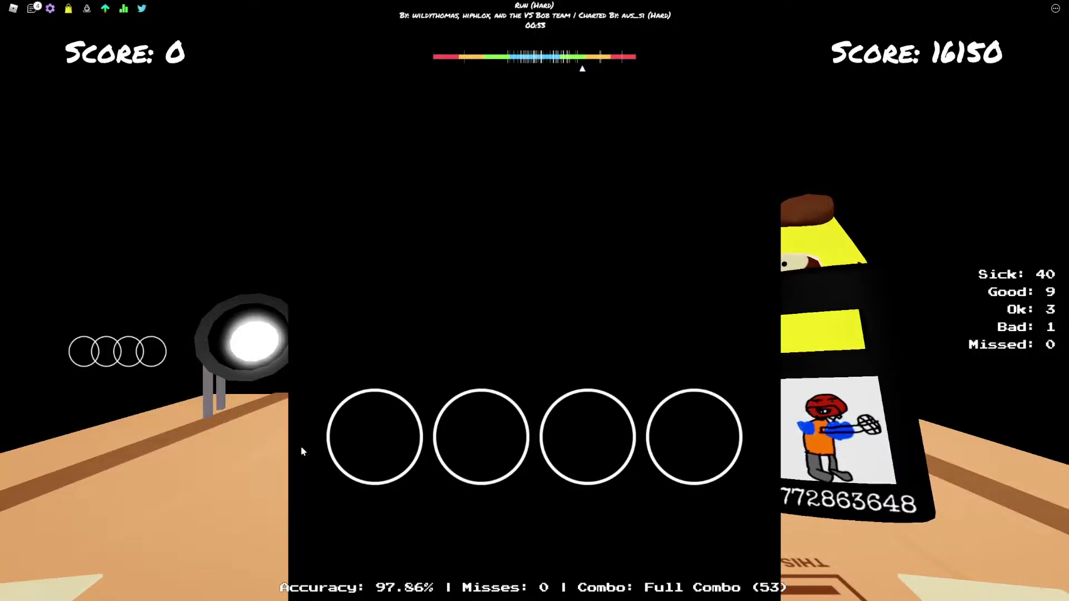
Step: Hit the second note run to reach a 108 full combo at 98.36% accuracy
{"action": "key", "text": "f"}
{"action": "key", "text": "j"}
{"action": "key", "text": "k"}
{"action": "key", "text": "j"}
{"action": "key", "text": "d"}
{"action": "key", "text": "j"}
{"action": "key", "text": "k"}
{"action": "key", "text": "f"}
{"action": "key", "text": "d"}
{"action": "key", "text": "j"}
{"action": "key", "text": "k"}
{"action": "key", "text": "j"}
{"action": "key", "text": "k"}
{"action": "key", "text": "f"}
{"action": "key", "text": "d"}
{"action": "key", "text": "j"}
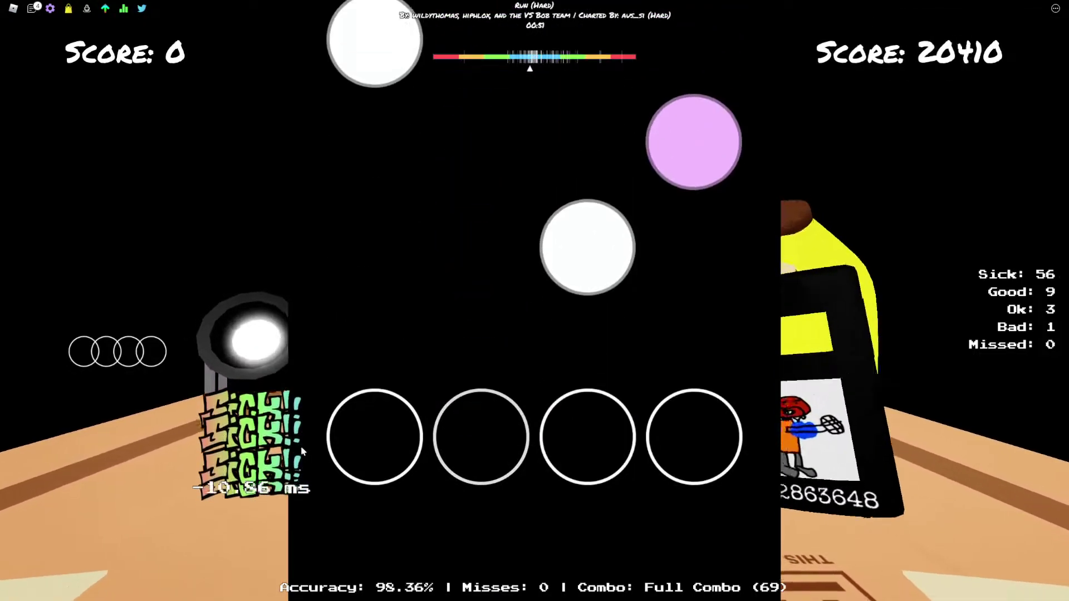
{"action": "key", "text": "j"}
{"action": "key", "text": "k"}
{"action": "key", "text": "d"}
{"action": "key", "text": "f"}
{"action": "key", "text": "j"}
{"action": "key", "text": "k"}
{"action": "key", "text": "j"}
{"action": "key", "text": "f"}
{"action": "key", "text": "d"}
{"action": "key", "text": "j"}
{"action": "key", "text": "k"}
{"action": "key", "text": "f"}
{"action": "key", "text": "d"}
{"action": "key", "text": "f"}
{"action": "key", "text": "j"}
{"action": "key", "text": "k"}
{"action": "key", "text": "d"}
{"action": "key", "text": "j"}
{"action": "key", "text": "f"}
{"action": "key", "text": "k"}
{"action": "key", "text": "d"}
{"action": "key", "text": "f"}
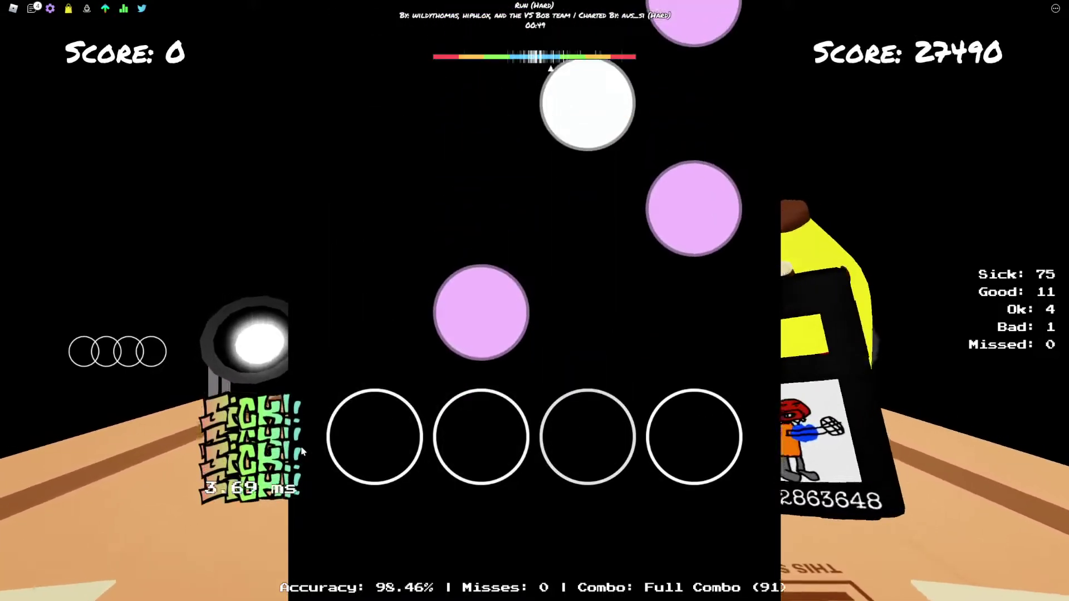
{"action": "key", "text": "f"}
{"action": "key", "text": "k"}
{"action": "key", "text": "j"}
{"action": "key", "text": "k"}
{"action": "key", "text": "d"}
{"action": "key", "text": "f"}
{"action": "key", "text": "d"}
{"action": "key", "text": "k"}
{"action": "key", "text": "j"}
{"action": "key", "text": "d"}
{"action": "key", "text": "f"}
{"action": "key", "text": "j"}
{"action": "key", "text": "k"}
{"action": "key", "text": "f"}
{"action": "key", "text": "j"}
{"action": "key", "text": "d"}
{"action": "key", "text": "k"}
{"action": "key", "text": "Tab"}
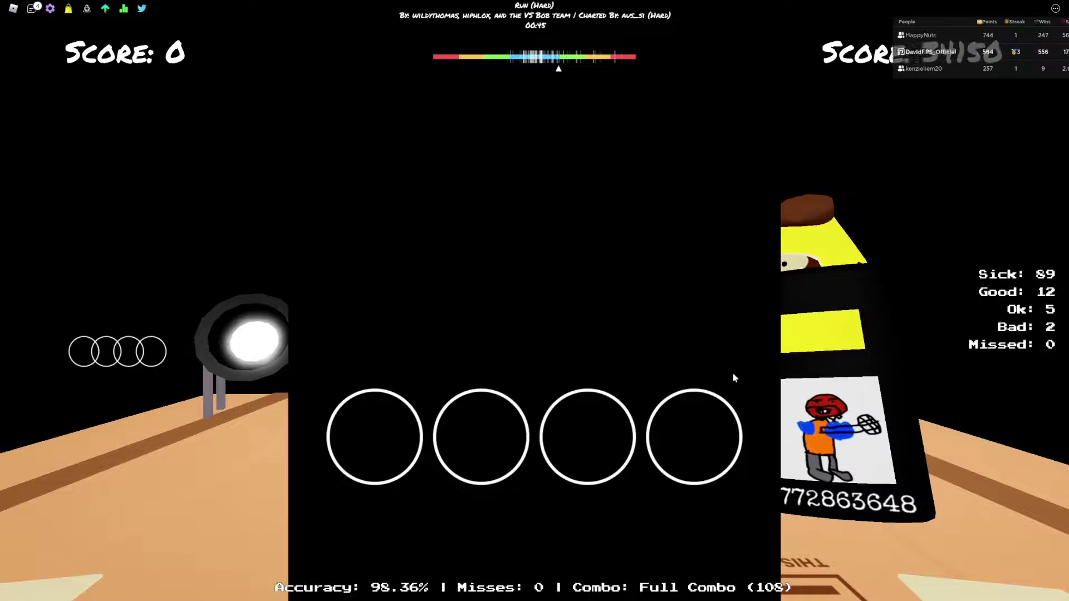
Step: Hide the standings list and clear the dense D/F/J/K note stream without dropping the combo
{"action": "key", "text": "Tab"}
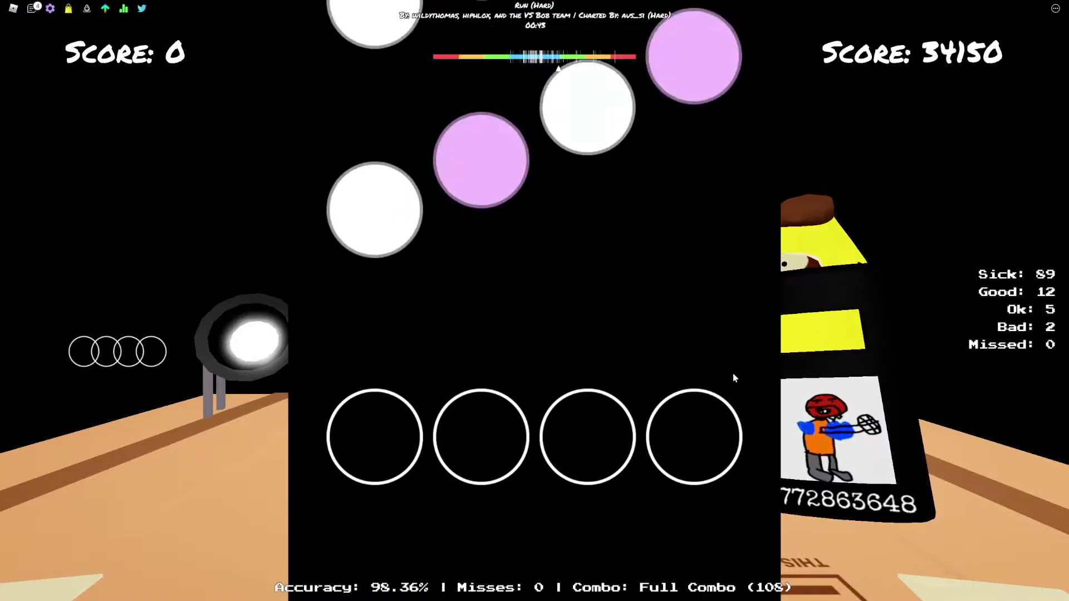
{"action": "key", "text": "d"}
{"action": "key", "text": "f"}
{"action": "key", "text": "j"}
{"action": "key", "text": "k"}
{"action": "key", "text": "d"}
{"action": "key", "text": "f"}
{"action": "key", "text": "j"}
{"action": "key", "text": "k"}
{"action": "key", "text": "d"}
{"action": "key", "text": "f"}
{"action": "key", "text": "j"}
{"action": "key", "text": "k"}
{"action": "key", "text": "d"}
{"action": "key", "text": "f"}
{"action": "key", "text": "d"}
{"action": "key", "text": "j"}
{"action": "key", "text": "k"}
{"action": "key", "text": "f"}
{"action": "key", "text": "d"}
{"action": "key", "text": "k"}
{"action": "key", "text": "j"}
{"action": "key", "text": "f"}
{"action": "key", "text": "f"}
{"action": "key", "text": "d"}
{"action": "key", "text": "k"}
{"action": "key", "text": "j"}
{"action": "key", "text": "f"}
{"action": "key", "text": "d"}
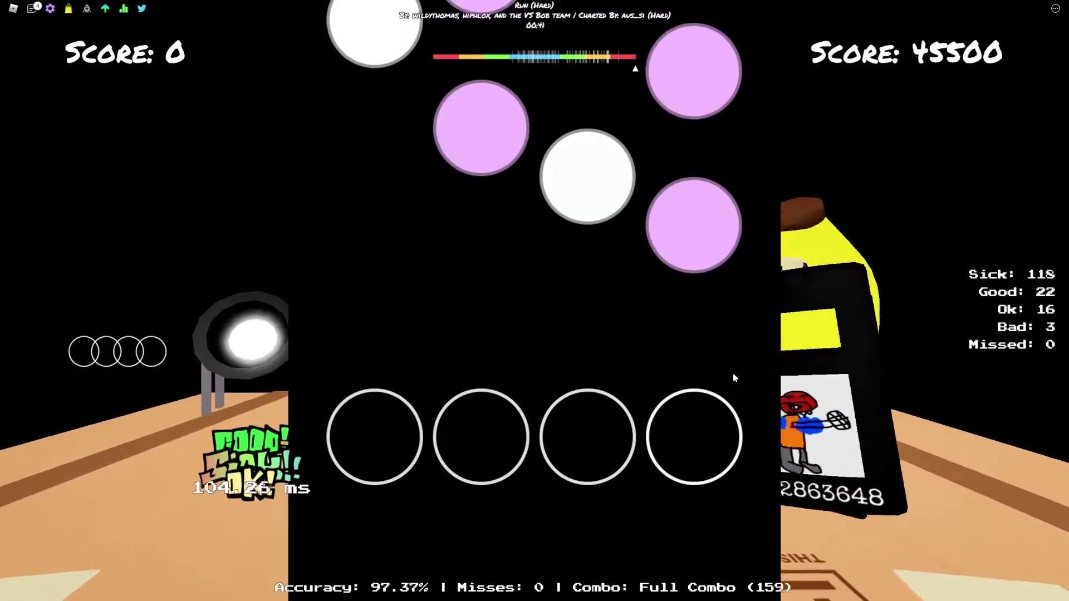
{"action": "key", "text": "d"}
{"action": "key", "text": "f"}
{"action": "key", "text": "j"}
{"action": "key", "text": "k"}
{"action": "key", "text": "d"}
{"action": "key", "text": "f"}
{"action": "key", "text": "j"}
{"action": "key", "text": "k"}
{"action": "key", "text": "d"}
{"action": "key", "text": "k"}
{"action": "key", "text": "f"}
{"action": "key", "text": "j"}
{"action": "key", "text": "d"}
{"action": "key", "text": "k"}
{"action": "key", "text": "j"}
{"action": "key", "text": "f"}
{"action": "key", "text": "d"}
{"action": "key", "text": "k"}
{"action": "key", "text": "j"}
{"action": "key", "text": "f"}
{"action": "key", "text": "d"}
{"action": "key", "text": "j"}
{"action": "key", "text": "k"}
{"action": "key", "text": "d"}
{"action": "key", "text": "f"}
{"action": "key", "text": "k"}
{"action": "key", "text": "j"}
{"action": "key", "text": "d"}
{"action": "key", "text": "f"}
{"action": "key", "text": "k"}
{"action": "key", "text": "j"}
{"action": "key", "text": "d"}
{"action": "key", "text": "f"}
{"action": "key", "text": "k"}
{"action": "key", "text": "j"}
{"action": "key", "text": "f"}
{"action": "key", "text": "d"}
{"action": "key", "text": "j"}
{"action": "key", "text": "k"}
{"action": "key", "text": "d"}
{"action": "key", "text": "k"}
{"action": "key", "text": "k"}
{"action": "key", "text": "f"}
{"action": "key", "text": "j"}
{"action": "key", "text": "d"}
{"action": "key", "text": "k"}
{"action": "key", "text": "f"}
{"action": "key", "text": "j"}
{"action": "key", "text": "d"}
{"action": "key", "text": "j"}
{"action": "key", "text": "f"}
{"action": "key", "text": "d"}
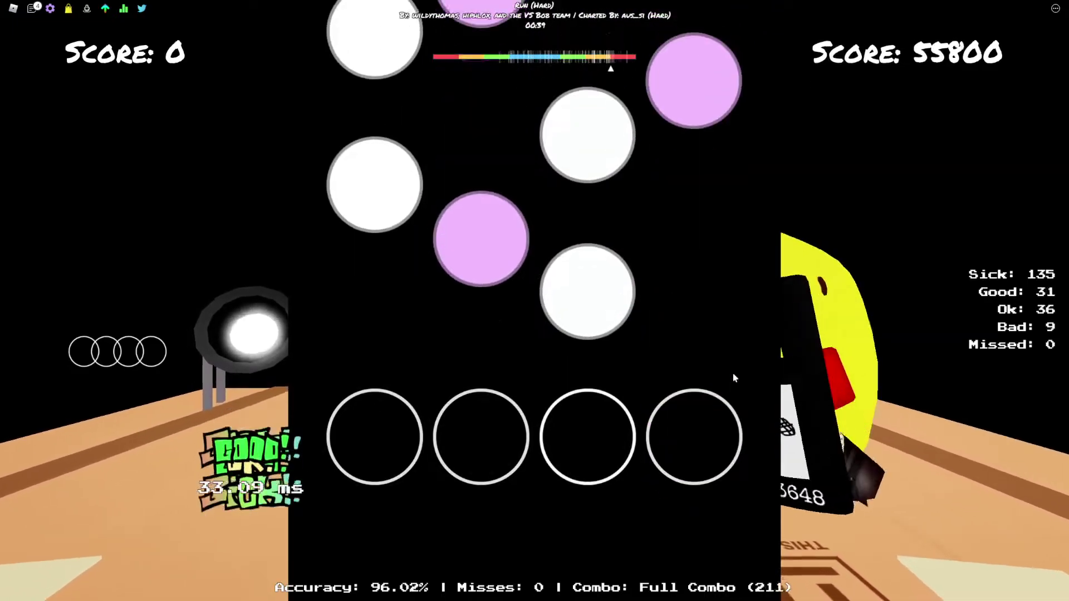
{"action": "key", "text": "j"}
{"action": "key", "text": "f"}
{"action": "key", "text": "d"}
{"action": "key", "text": "j"}
{"action": "key", "text": "k"}
{"action": "key", "text": "d"}
{"action": "key", "text": "f"}
{"action": "key", "text": "k"}
{"action": "key", "text": "j"}
{"action": "key", "text": "f"}
{"action": "key", "text": "d"}
{"action": "key", "text": "k"}
{"action": "key", "text": "j"}
{"action": "key", "text": "j"}
{"action": "key", "text": "k"}
{"action": "key", "text": "f"}
{"action": "key", "text": "j"}
{"action": "key", "text": "d"}
{"action": "key", "text": "f"}
{"action": "key", "text": "k"}
{"action": "key", "text": "j"}
{"action": "key", "text": "d"}
{"action": "key", "text": "f"}
{"action": "key", "text": "j"}
{"action": "key", "text": "k"}
{"action": "key", "text": "d"}
Step: Hit the next phrase of notes on the D/F/J/K lanes, then check the player standings
{"action": "key", "text": "Tab"}
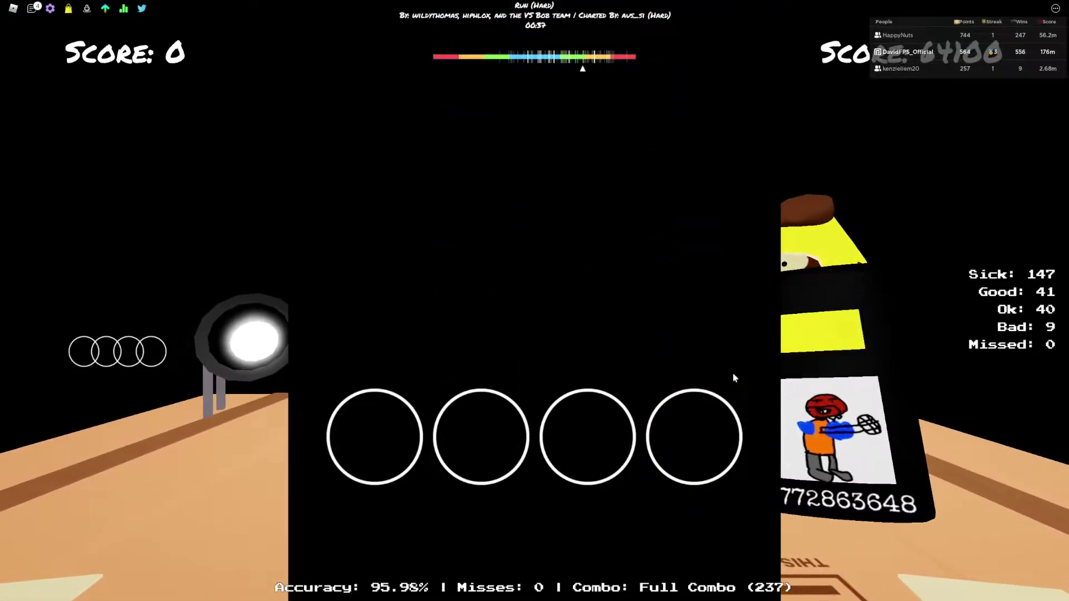
{"action": "key", "text": "Tab"}
{"action": "key", "text": "d"}
{"action": "key", "text": "f"}
{"action": "key", "text": "j"}
{"action": "key", "text": "k"}
{"action": "key", "text": "d"}
{"action": "key", "text": "f"}
{"action": "key", "text": "j"}
{"action": "key", "text": "k"}
{"action": "key", "text": "d"}
{"action": "key", "text": "f"}
{"action": "key", "text": "j"}
{"action": "key", "text": "k"}
{"action": "key", "text": "d"}
{"action": "key", "text": "f"}
{"action": "key", "text": "j"}
{"action": "key", "text": "k"}
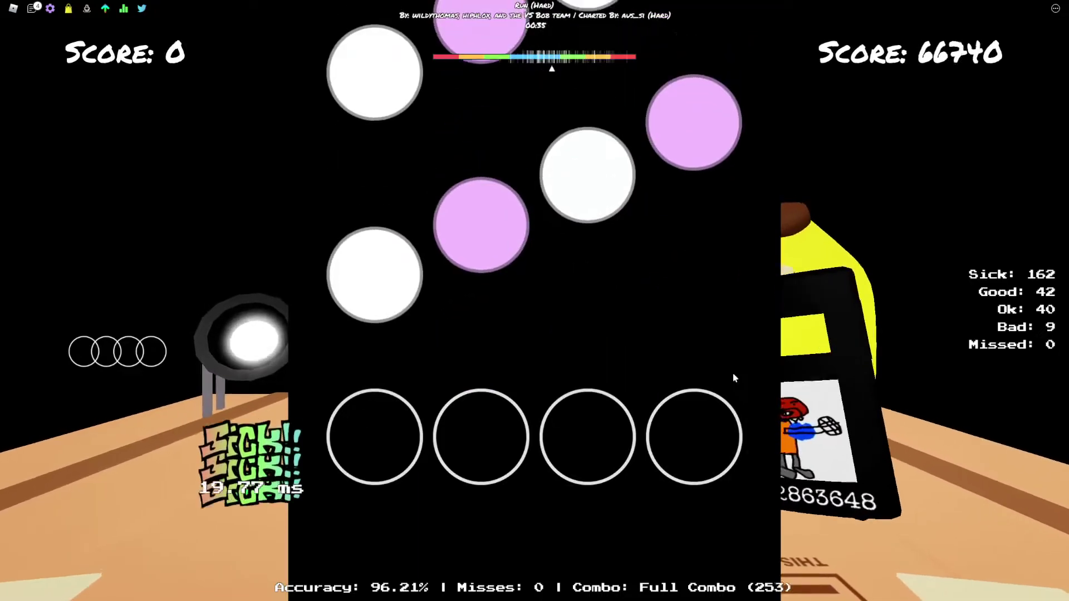
{"action": "key", "text": "d"}
{"action": "key", "text": "f"}
{"action": "key", "text": "j"}
{"action": "key", "text": "k"}
{"action": "key", "text": "d"}
{"action": "key", "text": "f"}
{"action": "key", "text": "j"}
{"action": "key", "text": "k"}
{"action": "key", "text": "d"}
{"action": "key", "text": "f"}
{"action": "key", "text": "j"}
{"action": "key", "text": "k"}
{"action": "key", "text": "d"}
{"action": "key", "text": "f"}
{"action": "key", "text": "k"}
{"action": "key", "text": "j"}
{"action": "key", "text": "f"}
{"action": "key", "text": "d"}
{"action": "key", "text": "k"}
{"action": "key", "text": "j"}
{"action": "key", "text": "f"}
{"action": "key", "text": "d"}
{"action": "key", "text": "k"}
{"action": "key", "text": "j"}
{"action": "key", "text": "f"}
{"action": "key", "text": "d"}
{"action": "key", "text": "d"}
{"action": "key", "text": "f"}
{"action": "key", "text": "j"}
{"action": "key", "text": "k"}
{"action": "key", "text": "d"}
{"action": "key", "text": "f"}
{"action": "key", "text": "j"}
{"action": "key", "text": "k"}
{"action": "key", "text": "d"}
{"action": "key", "text": "f"}
{"action": "key", "text": "j"}
{"action": "key", "text": "k"}
{"action": "key", "text": "d"}
{"action": "key", "text": "f"}
{"action": "key", "text": "j"}
{"action": "key", "text": "k"}
{"action": "key", "text": "d"}
{"action": "key", "text": "f"}
{"action": "key", "text": "j"}
{"action": "key", "text": "k"}
{"action": "key", "text": "d"}
{"action": "key", "text": "f"}
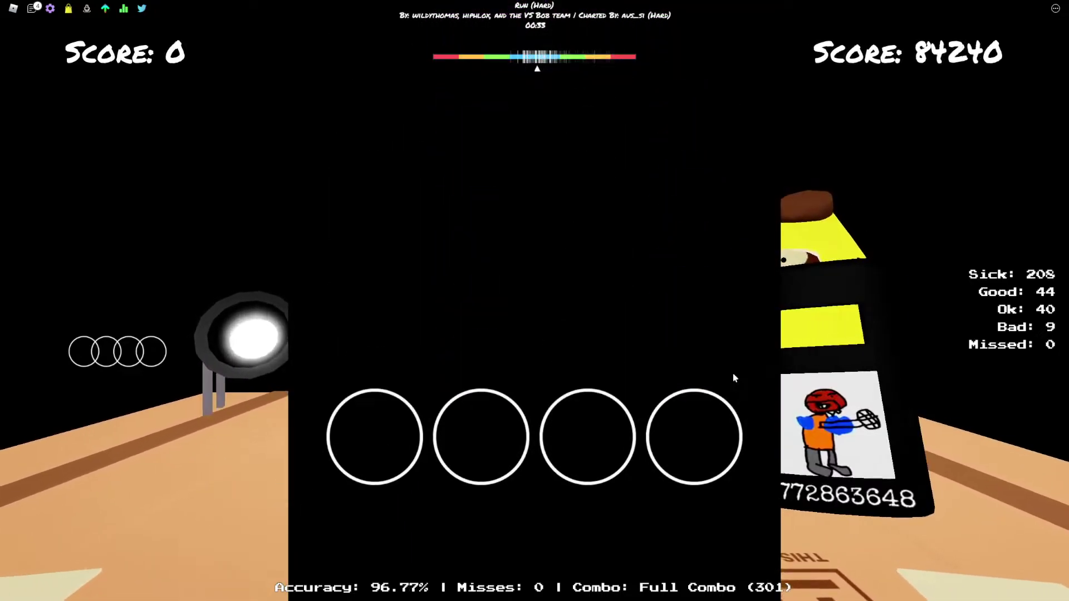
{"action": "key", "text": "Tab"}
{"action": "key", "text": "Tab"}
{"action": "key", "text": "Tab"}
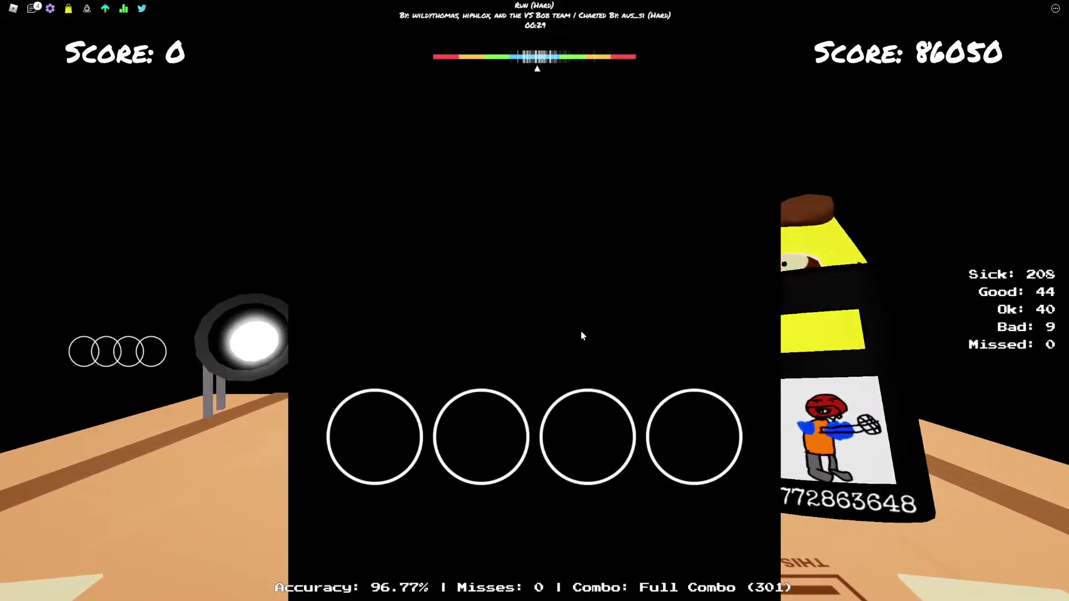
Step: Clear the closing phrase to reach a 354 combo at 96.92% accuracy with zero misses
{"action": "key", "text": "d"}
{"action": "key", "text": "f"}
{"action": "key", "text": "j"}
{"action": "key", "text": "k"}
{"action": "key", "text": "d"}
{"action": "key", "text": "f"}
{"action": "key", "text": "j"}
{"action": "key", "text": "k"}
{"action": "key", "text": "d"}
{"action": "key", "text": "f"}
{"action": "key", "text": "j"}
{"action": "key", "text": "k"}
{"action": "key", "text": "d"}
{"action": "key", "text": "f"}
{"action": "key", "text": "j"}
{"action": "key", "text": "k"}
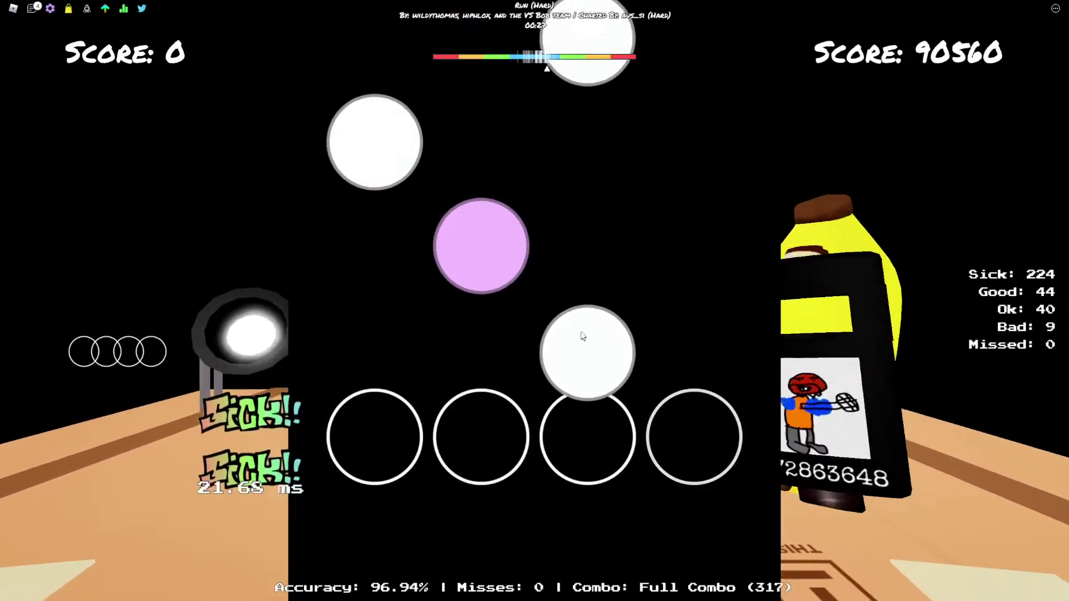
{"action": "key", "text": "j"}
{"action": "key", "text": "f"}
{"action": "key", "text": "d"}
{"action": "key", "text": "j"}
{"action": "key", "text": "f"}
{"action": "key", "text": "j"}
{"action": "key", "text": "d"}
{"action": "key", "text": "f"}
{"action": "key", "text": "j"}
{"action": "key", "text": "f"}
{"action": "key", "text": "d"}
{"action": "key", "text": "j"}
{"action": "key", "text": "k"}
{"action": "key", "text": "f"}
{"action": "key", "text": "j"}
{"action": "key", "text": "f"}
{"action": "key", "text": "k"}
{"action": "key", "text": "j"}
{"action": "key", "text": "f"}
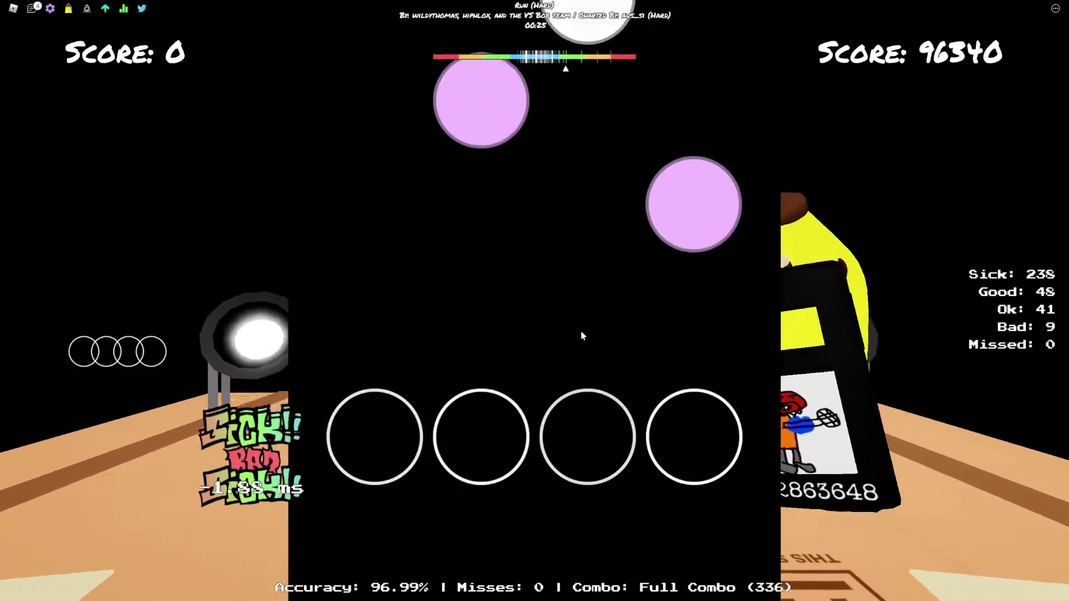
{"action": "key", "text": "k"}
{"action": "key", "text": "f"}
{"action": "key", "text": "d"}
{"action": "key", "text": "j"}
{"action": "key", "text": "f"}
{"action": "key", "text": "f"}
{"action": "key", "text": "k"}
{"action": "key", "text": "d"}
{"action": "key", "text": "f"}
{"action": "key", "text": "j"}
{"action": "key", "text": "k"}
{"action": "key", "text": "d"}
{"action": "key", "text": "f"}
{"action": "key", "text": "j"}
{"action": "key", "text": "d"}
{"action": "key", "text": "f"}
{"action": "key", "text": "j"}
{"action": "key", "text": "k"}
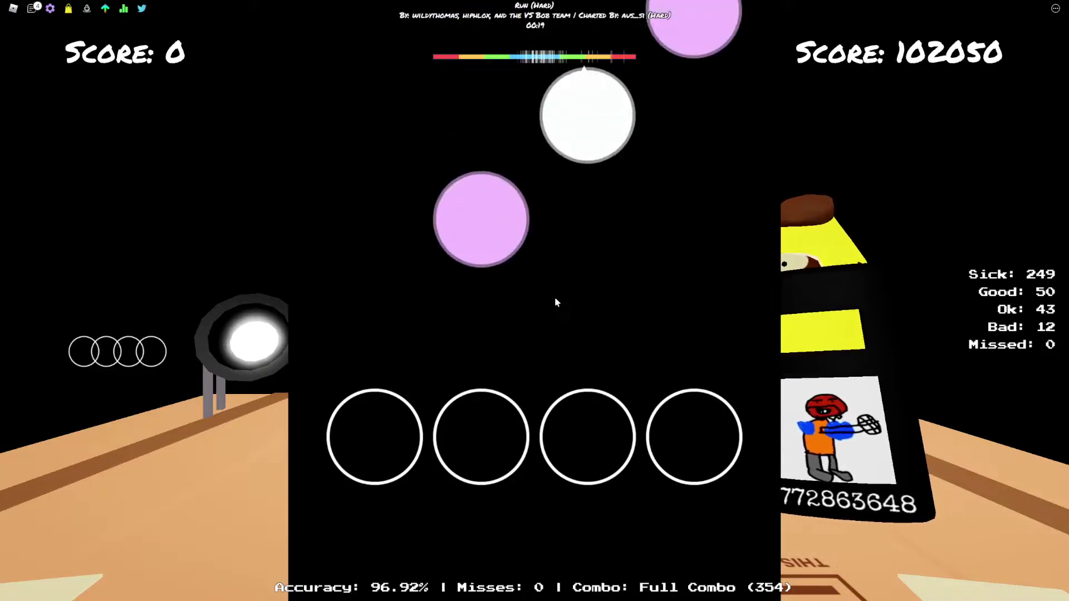
Step: Hit the D-F-J-K note phrase around the one-minute mark without breaking combo
{"action": "key", "text": "f"}
{"action": "key", "text": "j"}
{"action": "key", "text": "k"}
{"action": "key", "text": "j"}
{"action": "key", "text": "k"}
{"action": "key", "text": "f"}
{"action": "key", "text": "j"}
{"action": "key", "text": "k"}
{"action": "key", "text": "j"}
{"action": "key", "text": "f"}
{"action": "key", "text": "k"}
{"action": "key", "text": "j"}
{"action": "key", "text": "f"}
{"action": "key", "text": "j"}
{"action": "key", "text": "j"}
{"action": "key", "text": "f"}
{"action": "key", "text": "k"}
{"action": "key", "text": "j"}
{"action": "key", "text": "f"}
{"action": "key", "text": "d"}
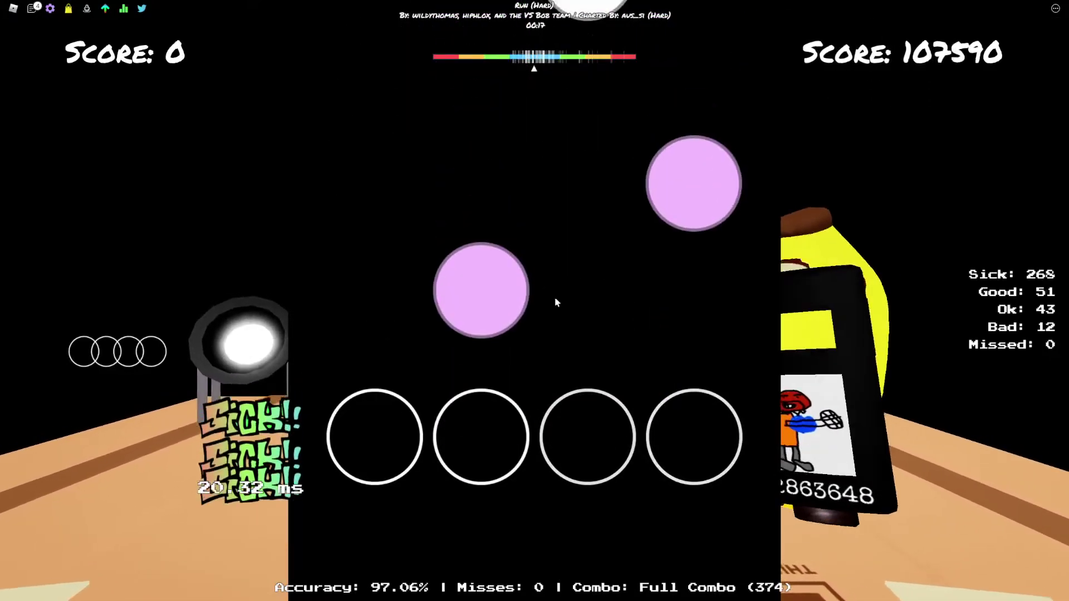
{"action": "key", "text": "j"}
{"action": "key", "text": "k"}
{"action": "key", "text": "f"}
{"action": "key", "text": "j"}
{"action": "key", "text": "d"}
{"action": "key", "text": "f"}
{"action": "key", "text": "k"}
{"action": "key", "text": "f"}
{"action": "key", "text": "d"}
{"action": "key", "text": "j"}
{"action": "key", "text": "f"}
{"action": "key", "text": "d"}
{"action": "key", "text": "f"}
{"action": "key", "text": "j"}
{"action": "key", "text": "k"}
{"action": "key", "text": "d"}
{"action": "key", "text": "d"}
{"action": "key", "text": "j"}
{"action": "key", "text": "f"}
{"action": "key", "text": "k"}
{"action": "key", "text": "j"}
{"action": "key", "text": "d"}
{"action": "key", "text": "f"}
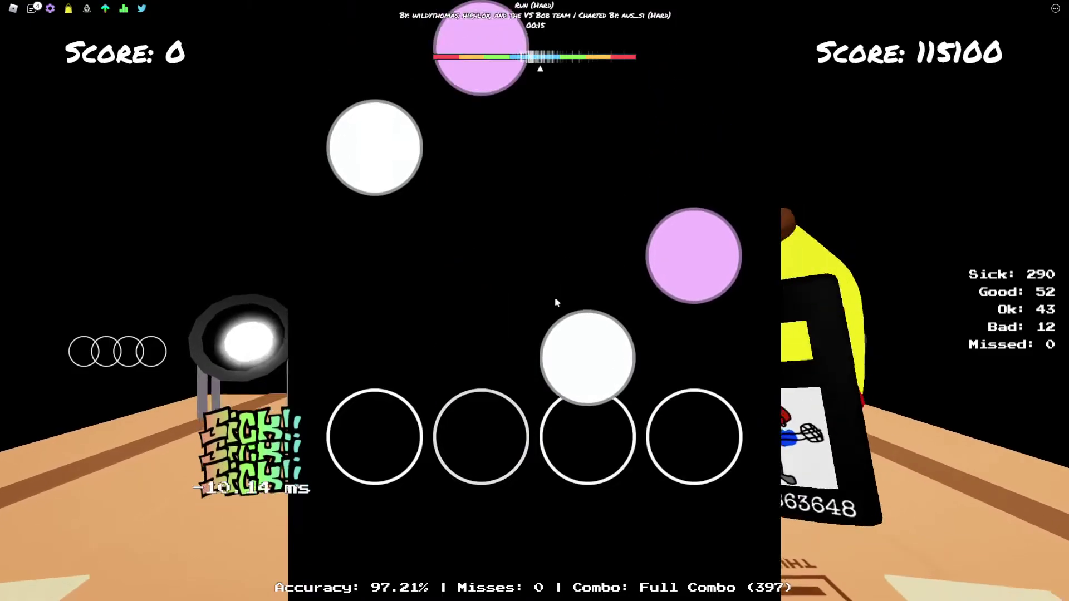
{"action": "key", "text": "j"}
{"action": "key", "text": "k"}
{"action": "key", "text": "d"}
{"action": "key", "text": "f"}
{"action": "key", "text": "k"}
{"action": "key", "text": "j"}
{"action": "key", "text": "f"}
{"action": "key", "text": "f"}
{"action": "key", "text": "k"}
{"action": "key", "text": "f"}
{"action": "key", "text": "j"}
{"action": "key", "text": "f"}
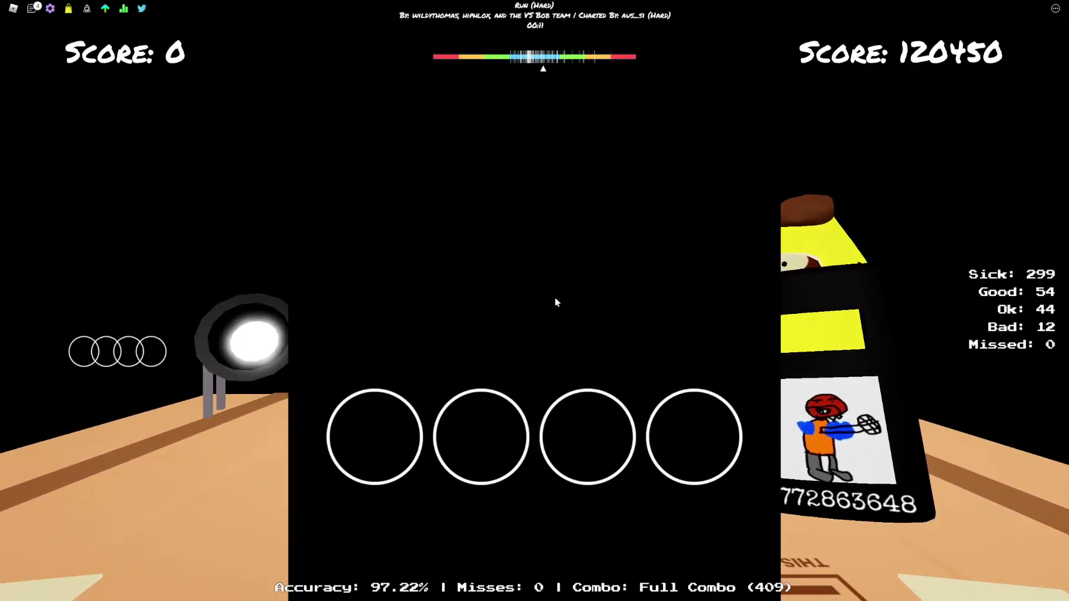
Step: Clear the closing note stream to finish with a 537-note full combo, 97.84% accuracy, score 164650
{"action": "key", "text": "d"}
{"action": "key", "text": "f"}
{"action": "key", "text": "j"}
{"action": "key", "text": "k"}
{"action": "key", "text": "f"}
{"action": "key", "text": "d"}
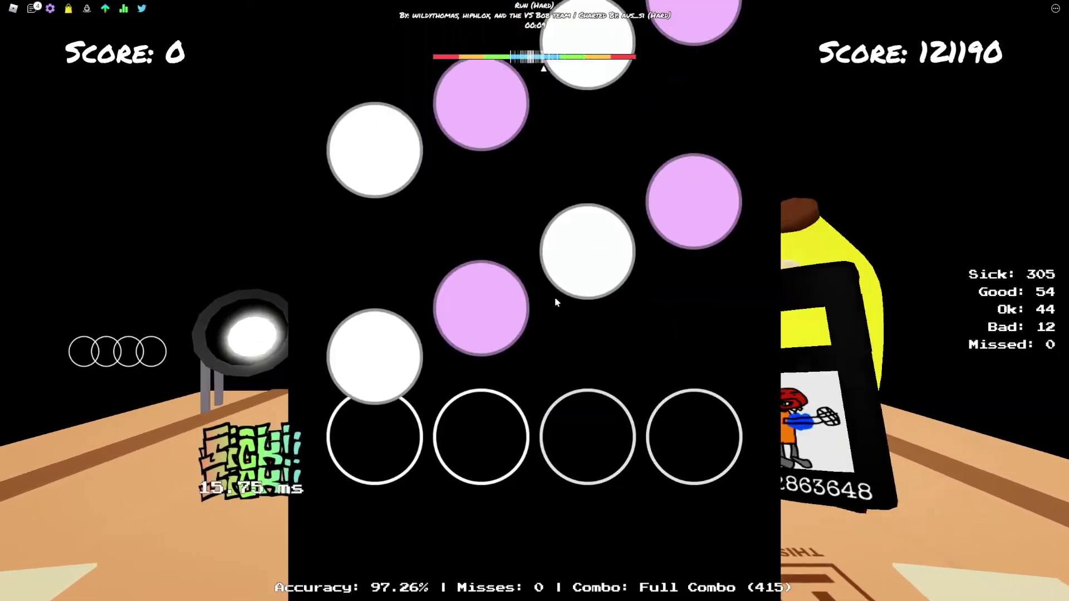
{"action": "key", "text": "j"}
{"action": "key", "text": "f"}
{"action": "key", "text": "d"}
{"action": "key", "text": "k"}
{"action": "key", "text": "j"}
{"action": "key", "text": "f"}
{"action": "key", "text": "d"}
{"action": "key", "text": "j"}
{"action": "key", "text": "k"}
{"action": "key", "text": "f"}
{"action": "key", "text": "j"}
{"action": "key", "text": "d"}
{"action": "key", "text": "f"}
{"action": "key", "text": "k"}
{"action": "key", "text": "d"}
{"action": "key", "text": "f"}
{"action": "key", "text": "j"}
{"action": "key", "text": "k"}
{"action": "key", "text": "d"}
{"action": "key", "text": "j"}
{"action": "key", "text": "f"}
{"action": "key", "text": "k"}
{"action": "key", "text": "d"}
{"action": "key", "text": "f"}
{"action": "key", "text": "j"}
{"action": "key", "text": "k"}
{"action": "key", "text": "j"}
{"action": "key", "text": "f"}
{"action": "key", "text": "d"}
{"action": "key", "text": "j"}
{"action": "key", "text": "k"}
{"action": "key", "text": "d"}
{"action": "key", "text": "f"}
{"action": "key", "text": "j"}
{"action": "key", "text": "k"}
{"action": "key", "text": "f"}
{"action": "key", "text": "d"}
{"action": "key", "text": "j"}
{"action": "key", "text": "k"}
{"action": "key", "text": "d"}
{"action": "key", "text": "f"}
{"action": "key", "text": "j"}
{"action": "key", "text": "k"}
{"action": "key", "text": "d"}
{"action": "key", "text": "f"}
{"action": "key", "text": "j"}
{"action": "key", "text": "d"}
{"action": "key", "text": "k"}
{"action": "key", "text": "f"}
{"action": "key", "text": "j"}
{"action": "key", "text": "d"}
{"action": "key", "text": "k"}
{"action": "key", "text": "f"}
{"action": "key", "text": "j"}
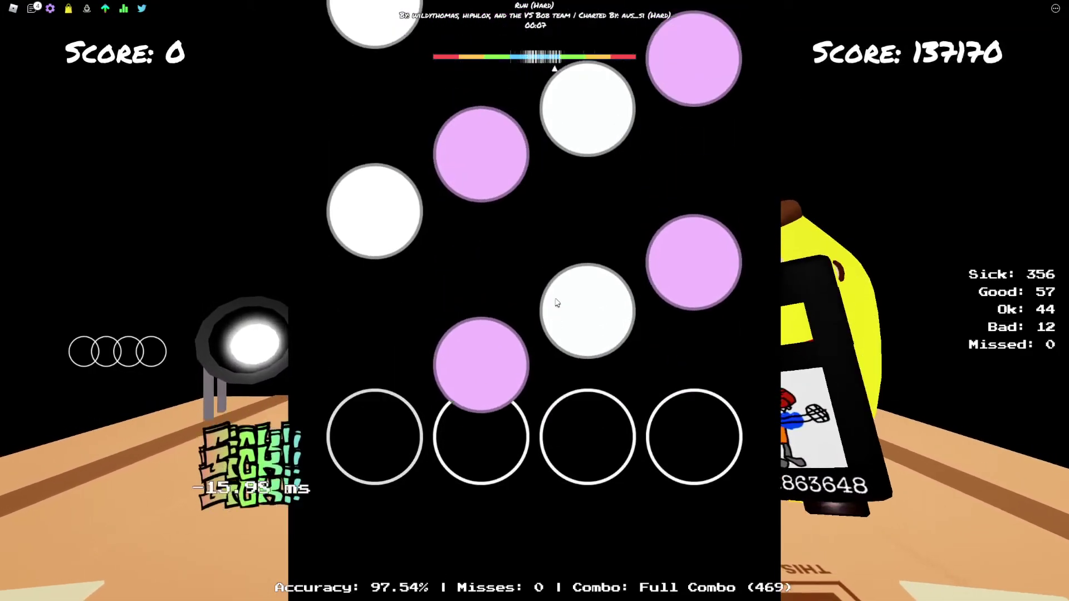
{"action": "key", "text": "d"}
{"action": "key", "text": "f"}
{"action": "key", "text": "j"}
{"action": "key", "text": "k"}
{"action": "key", "text": "d"}
{"action": "key", "text": "f"}
{"action": "key", "text": "j"}
{"action": "key", "text": "k"}
{"action": "key", "text": "d"}
{"action": "key", "text": "f"}
{"action": "key", "text": "j"}
{"action": "key", "text": "k"}
{"action": "key", "text": "d"}
{"action": "key", "text": "f"}
{"action": "key", "text": "j"}
{"action": "key", "text": "d"}
{"action": "key", "text": "k"}
{"action": "key", "text": "f"}
{"action": "key", "text": "j"}
{"action": "key", "text": "k"}
{"action": "key", "text": "d"}
{"action": "key", "text": "f"}
{"action": "key", "text": "j"}
{"action": "key", "text": "d"}
{"action": "key", "text": "d"}
{"action": "key", "text": "f"}
{"action": "key", "text": "j"}
{"action": "key", "text": "k"}
{"action": "key", "text": "d"}
{"action": "key", "text": "f"}
{"action": "key", "text": "j"}
{"action": "key", "text": "k"}
{"action": "key", "text": "d"}
{"action": "key", "text": "f"}
{"action": "key", "text": "j"}
{"action": "key", "text": "k"}
{"action": "key", "text": "d"}
{"action": "key", "text": "f"}
{"action": "key", "text": "j"}
{"action": "key", "text": "k"}
{"action": "key", "text": "f"}
{"action": "key", "text": "d"}
{"action": "key", "text": "j"}
{"action": "key", "text": "k"}
{"action": "key", "text": "d"}
{"action": "key", "text": "f"}
{"action": "key", "text": "j"}
{"action": "key", "text": "k"}
{"action": "key", "text": "d"}
{"action": "key", "text": "f"}
{"action": "key", "text": "j"}
{"action": "key", "text": "k"}
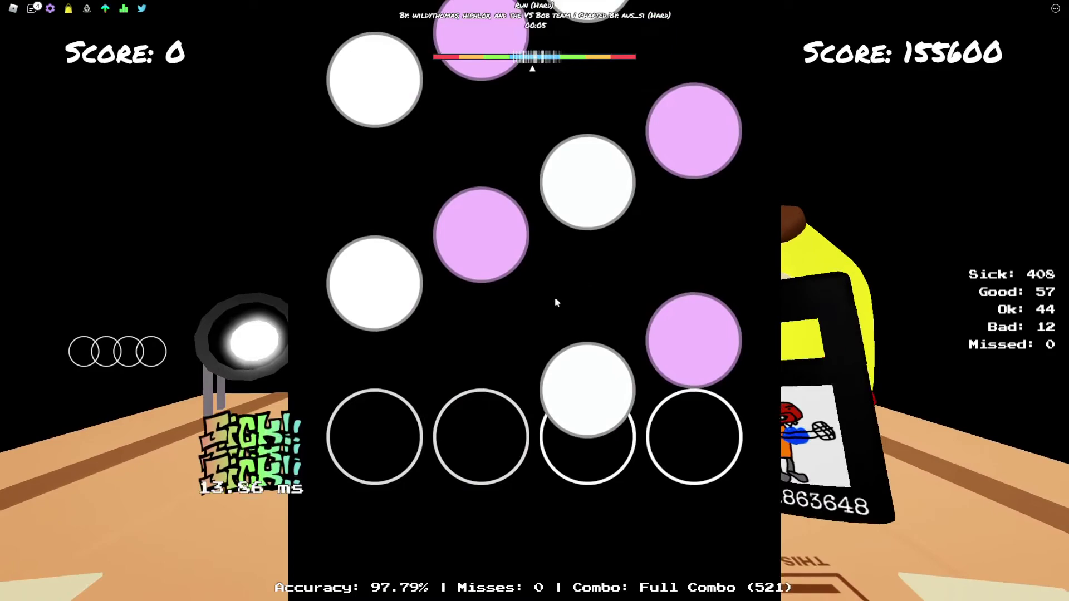
{"action": "key", "text": "d"}
{"action": "key", "text": "f"}
{"action": "key", "text": "j"}
{"action": "key", "text": "k"}
{"action": "key", "text": "d"}
{"action": "key", "text": "f"}
{"action": "key", "text": "j"}
{"action": "key", "text": "k"}
{"action": "key", "text": "f"}
{"action": "key", "text": "d"}
{"action": "key", "text": "j"}
{"action": "key", "text": "k"}
{"action": "key", "text": "d"}
{"action": "key", "text": "f"}
{"action": "key", "text": "j"}
{"action": "key", "text": "k"}
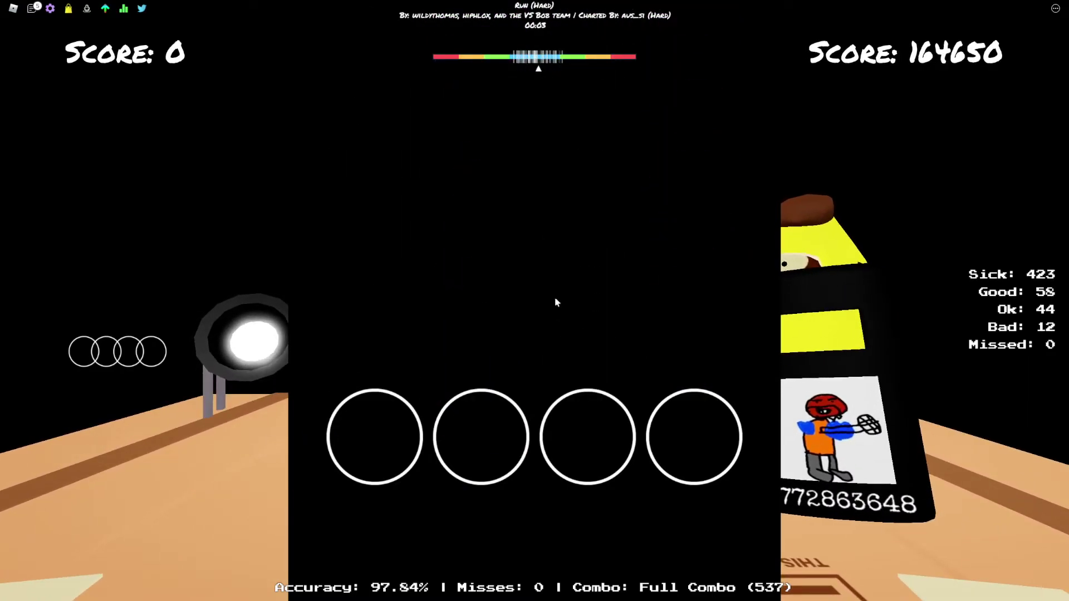
Step: Leave fullscreen with F11 and bring up OBS from the taskbar to stop recording
{"action": "key", "text": "F11"}
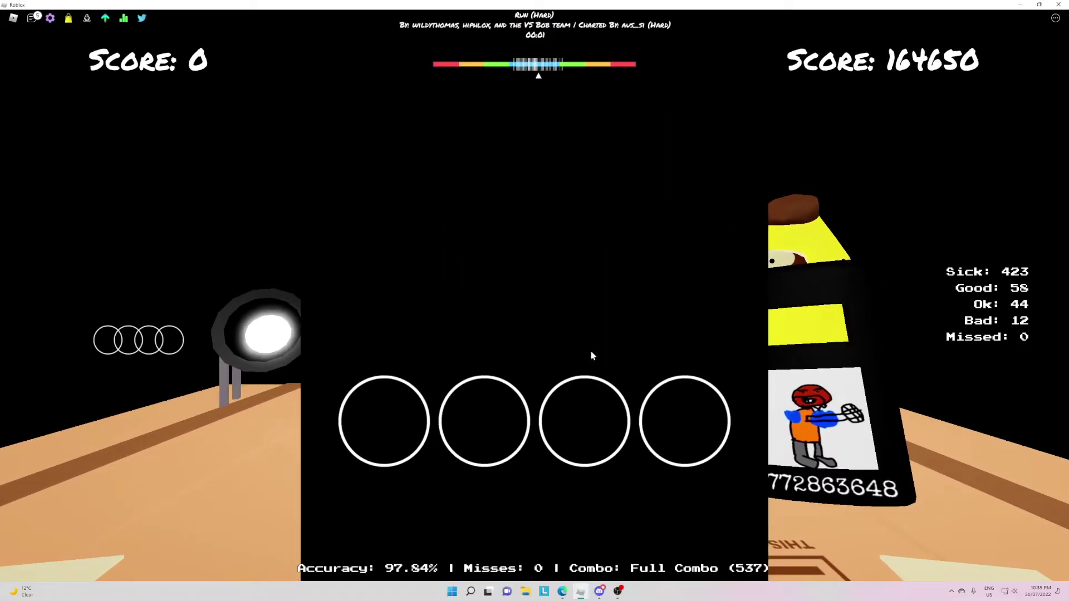
{"action": "left_click", "coordinate": [619, 592]}
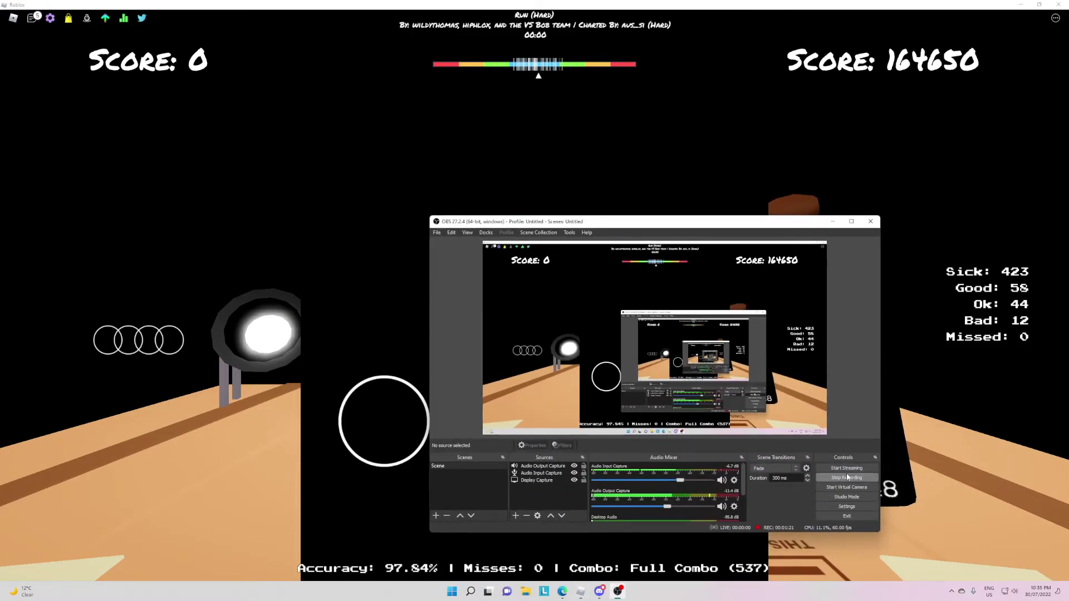